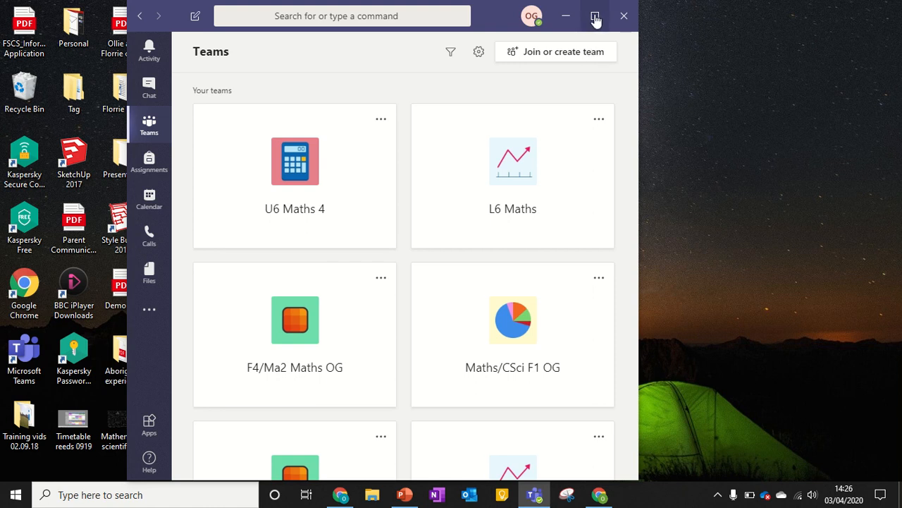
Step: Maximize the Teams window and open the OG teaching GH team
left_click(595, 16)
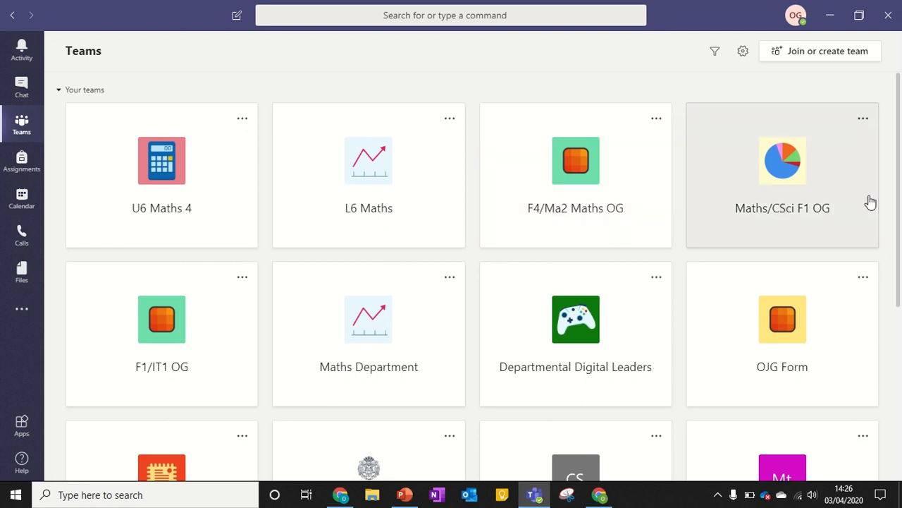
left_click_drag(901, 173, 900, 349)
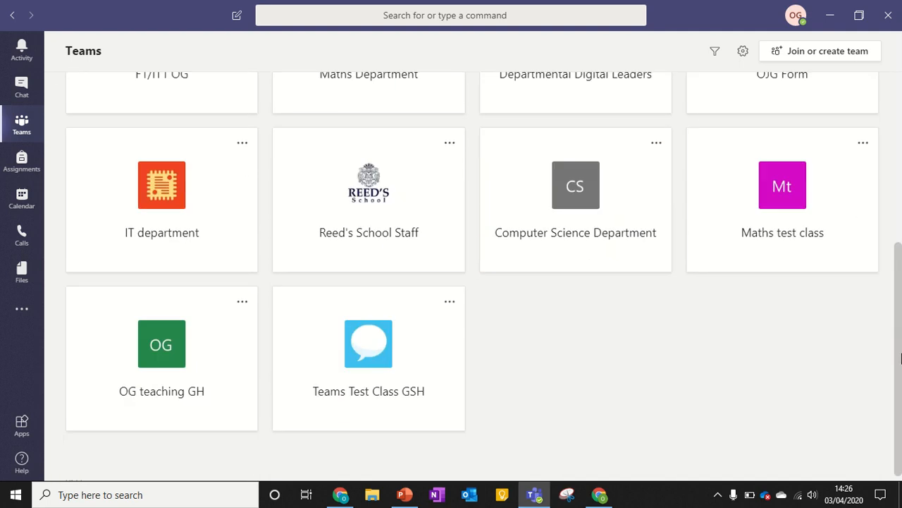
left_click(129, 331)
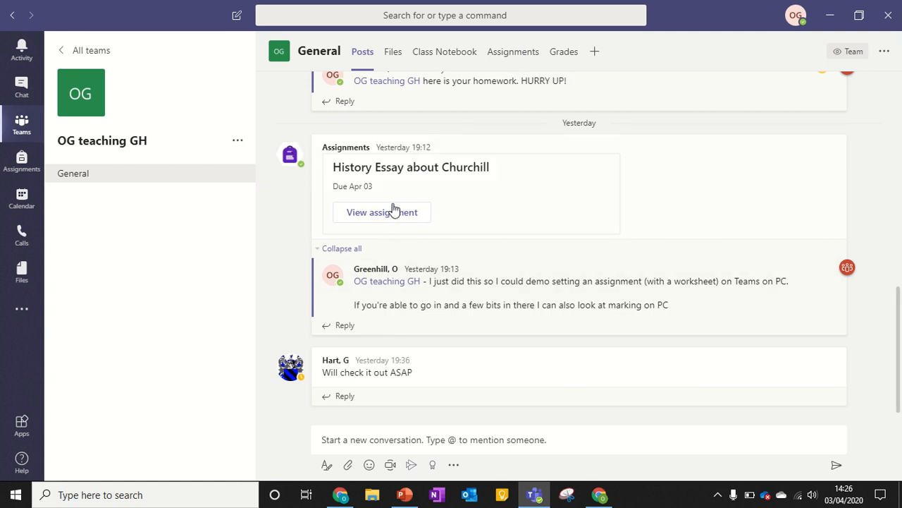
Step: Open the student's handed-in work for the team's "History Essay about Churchill" assignment
left_click(518, 63)
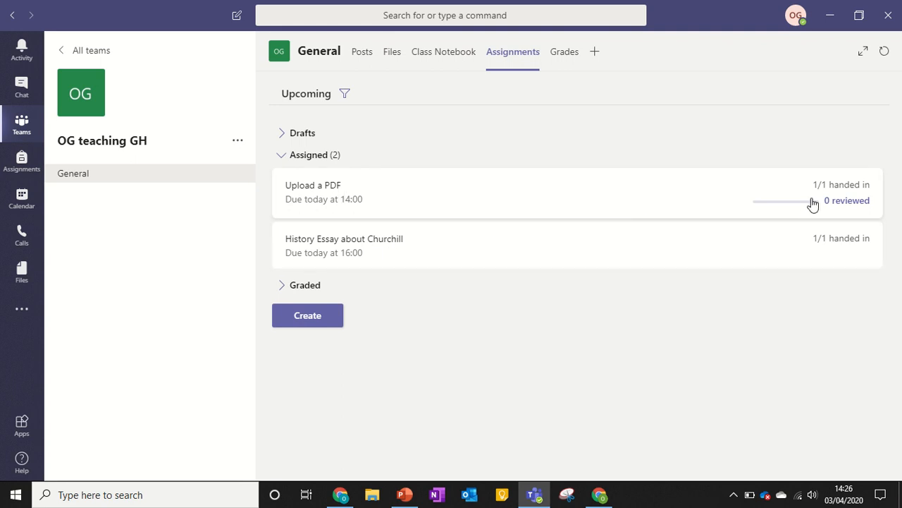
left_click(359, 243)
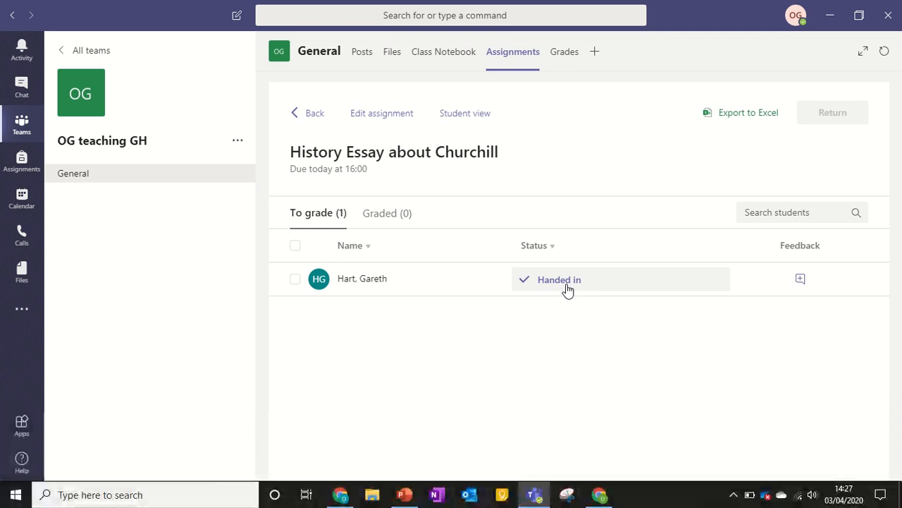
left_click(557, 279)
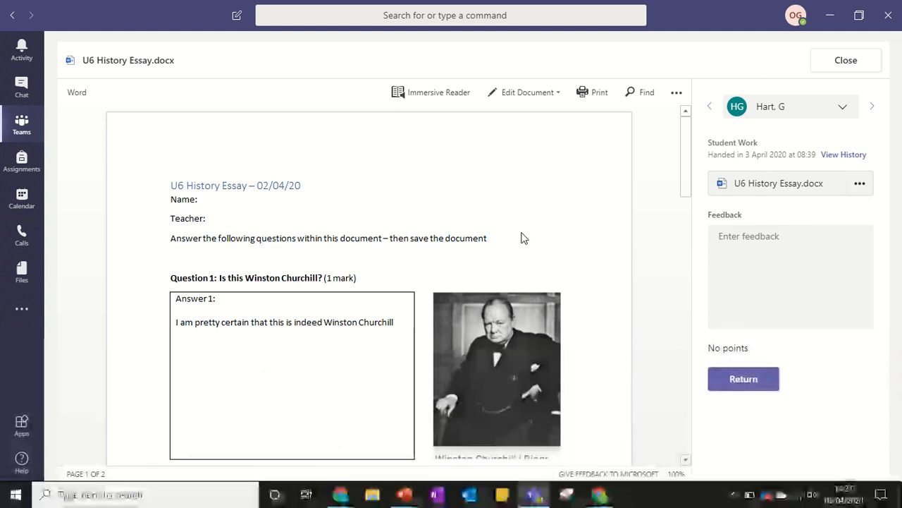
Step: Open the submitted U6 History Essay.docx in Word Online
mouse_move(687, 182)
left_mouse_down()
mouse_move(693, 347)
mouse_move(701, 176)
left_mouse_up()
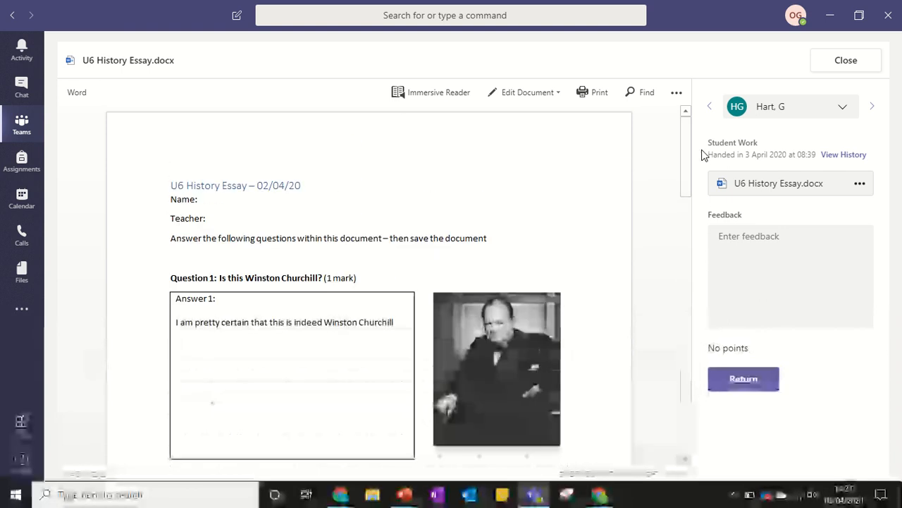
left_click(860, 185)
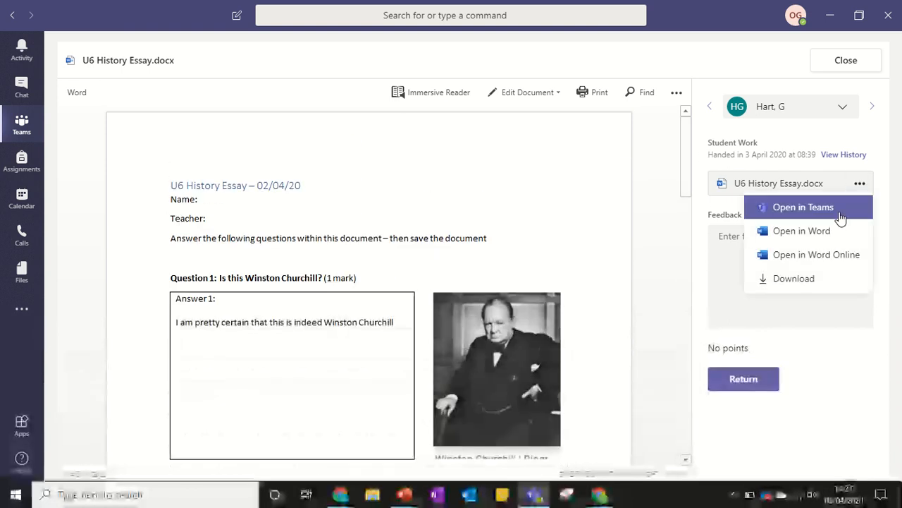
left_click(817, 255)
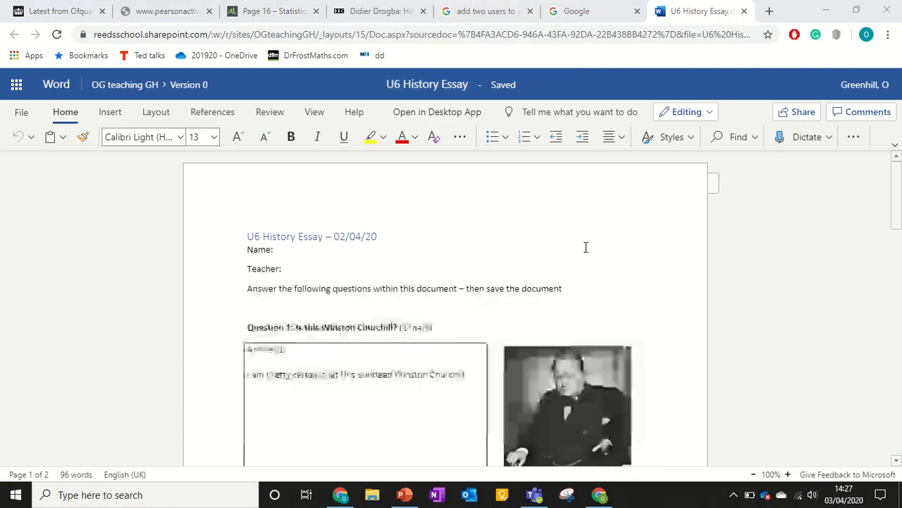
mouse_move(899, 198)
left_mouse_down()
mouse_move(900, 207)
mouse_move(900, 196)
left_mouse_up()
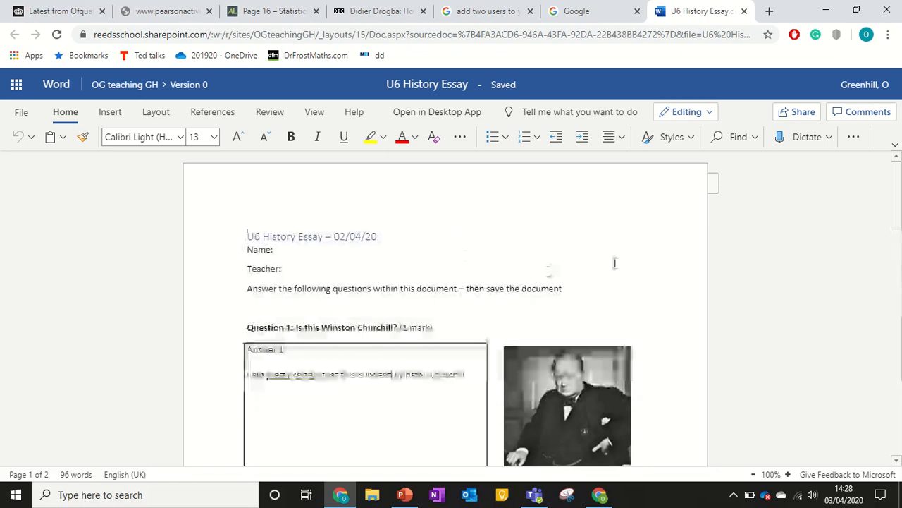
Step: Attach the comment "Be more confident!" to the words "pretty certain" in Answer 1
scroll(445, 263, "down", 2)
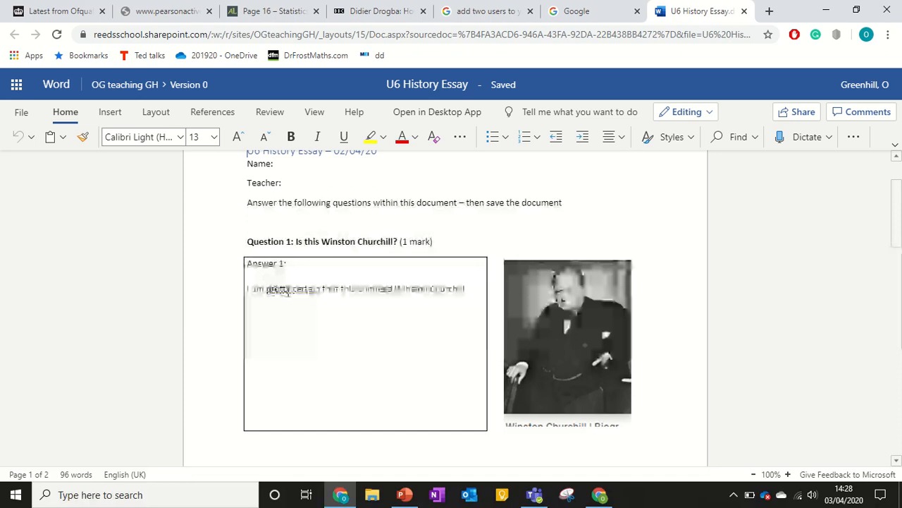
left_click_drag(267, 288, 322, 289)
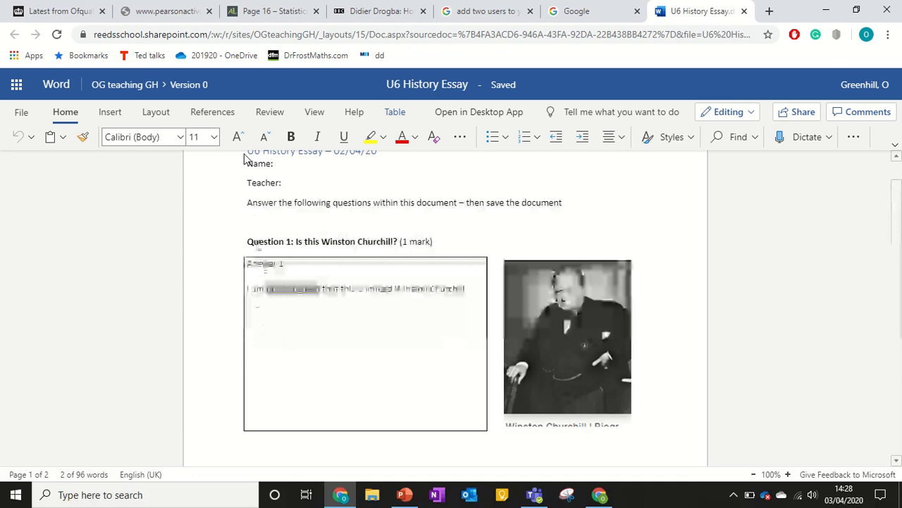
left_click(269, 113)
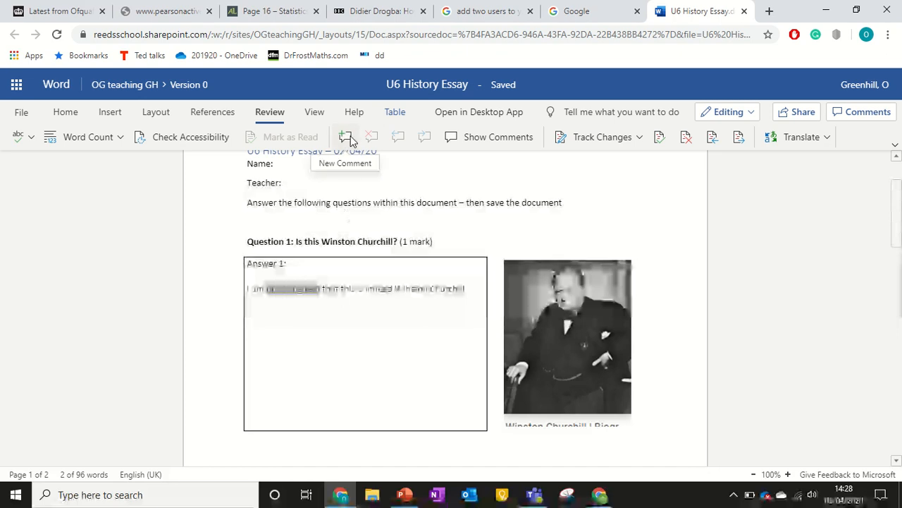
left_click(448, 137)
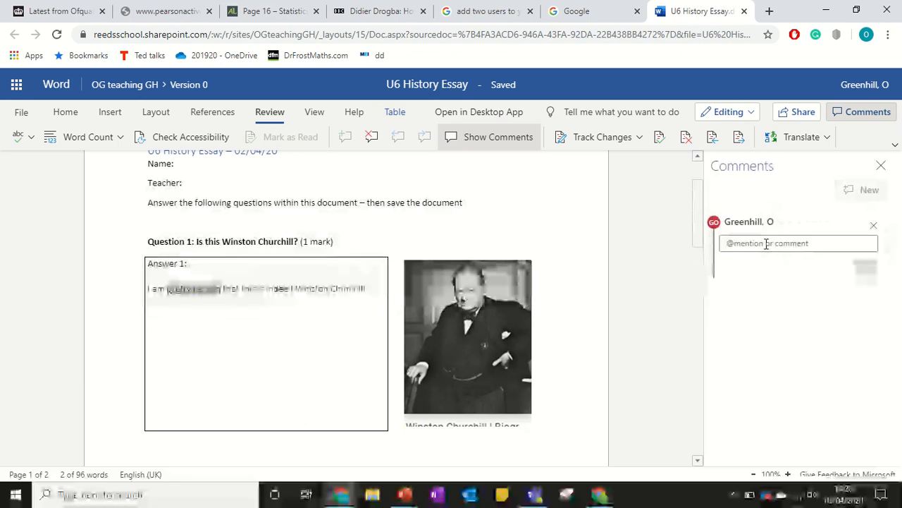
left_click(766, 244)
type("be more confident!")
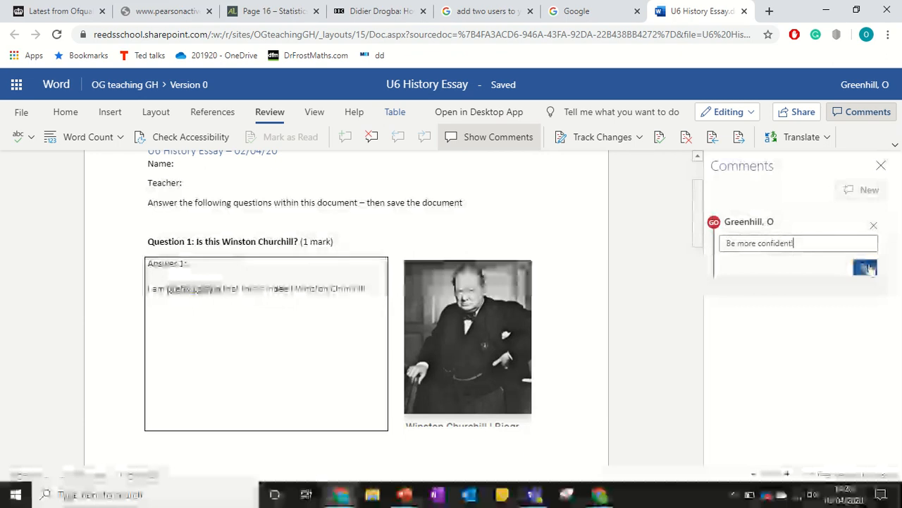
left_click(866, 267)
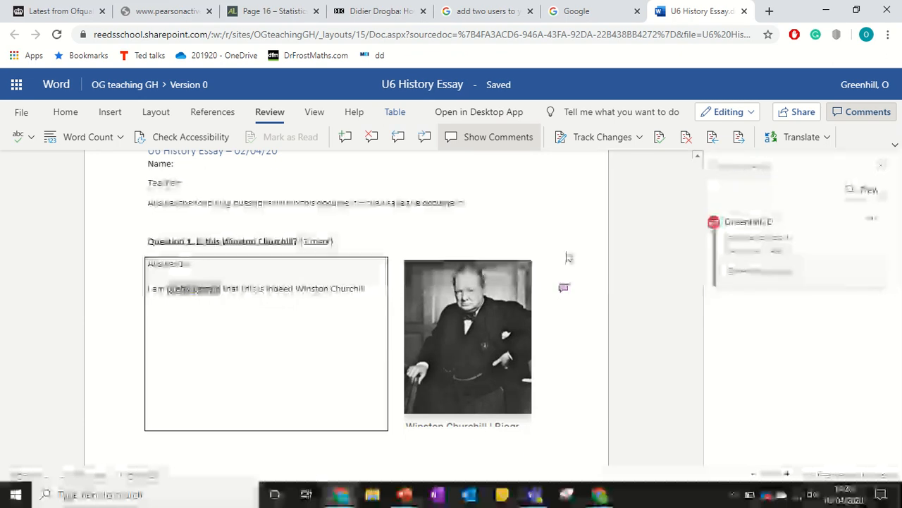
Step: Add the comment "Well done, really nice quote, and good use of references" on a new line below the Answer 2 text
scroll(569, 258, "down", 1)
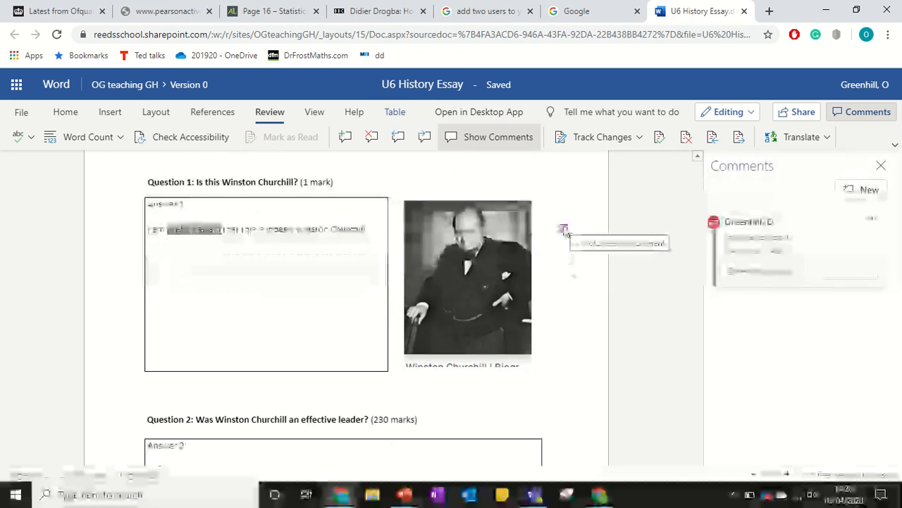
scroll(566, 230, "down", 2)
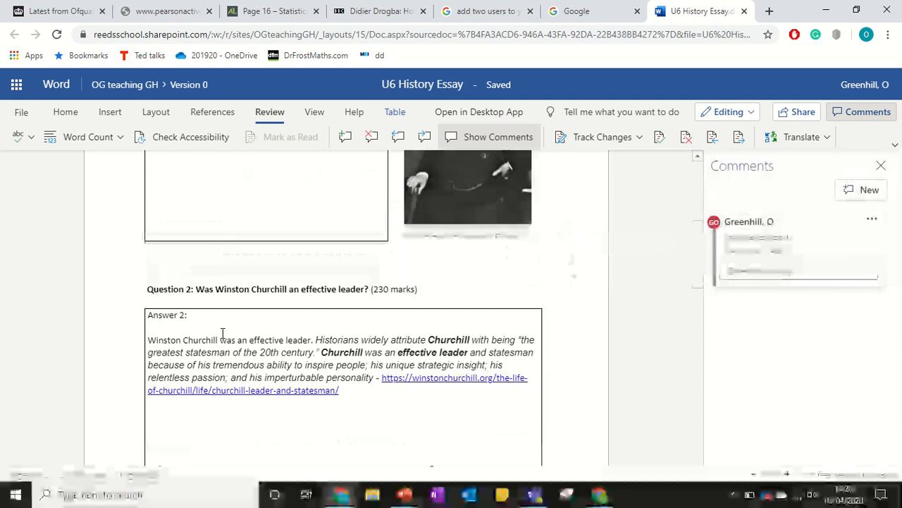
left_click(373, 398)
key("Return")
type("#")
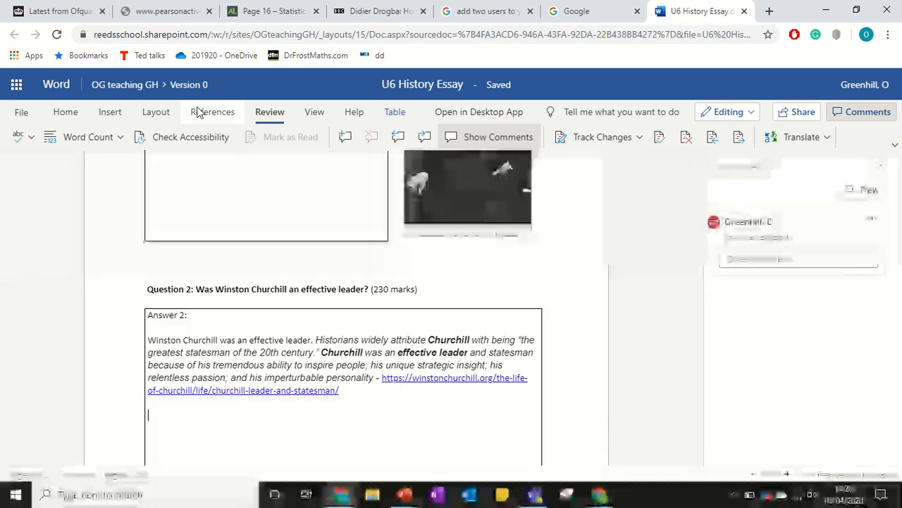
left_click(343, 139)
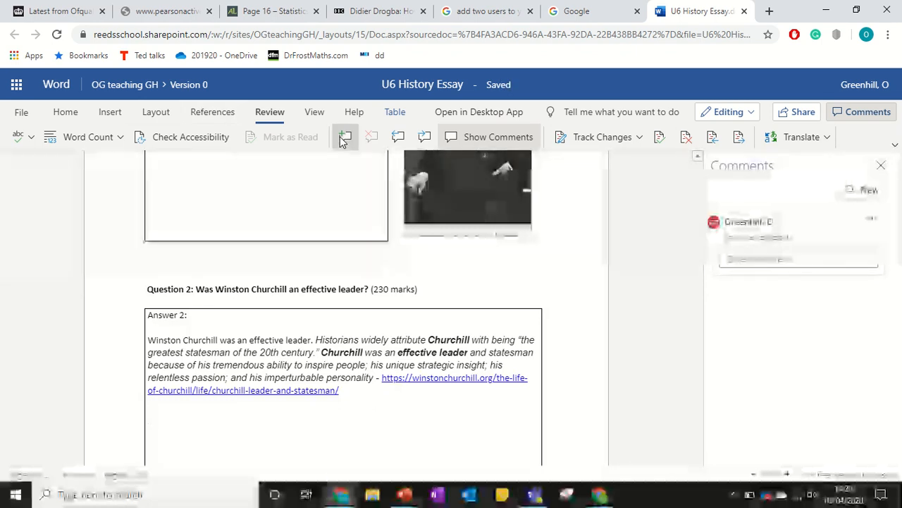
type("Well")
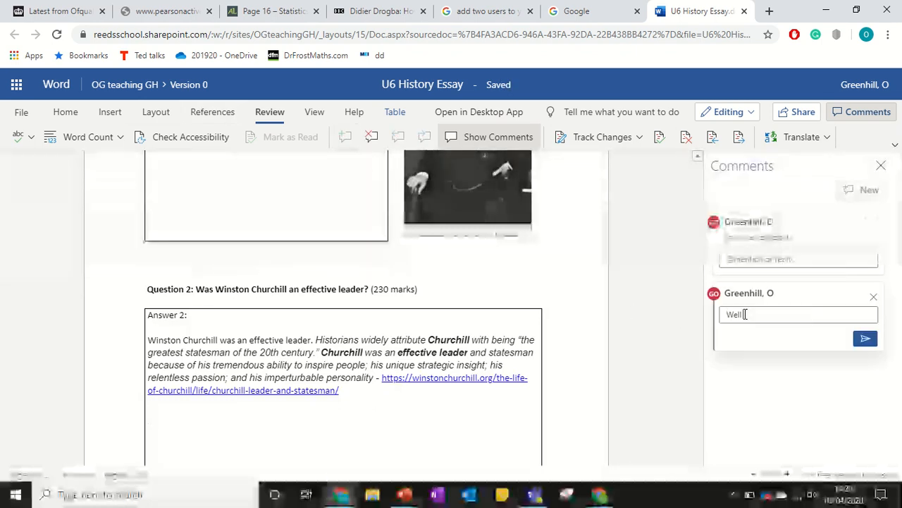
type(" done, really nic")
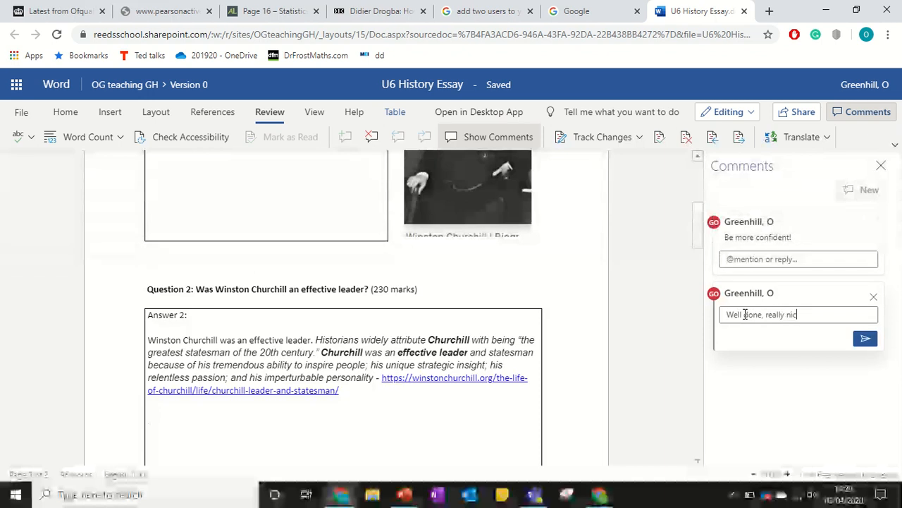
type("e quote ")
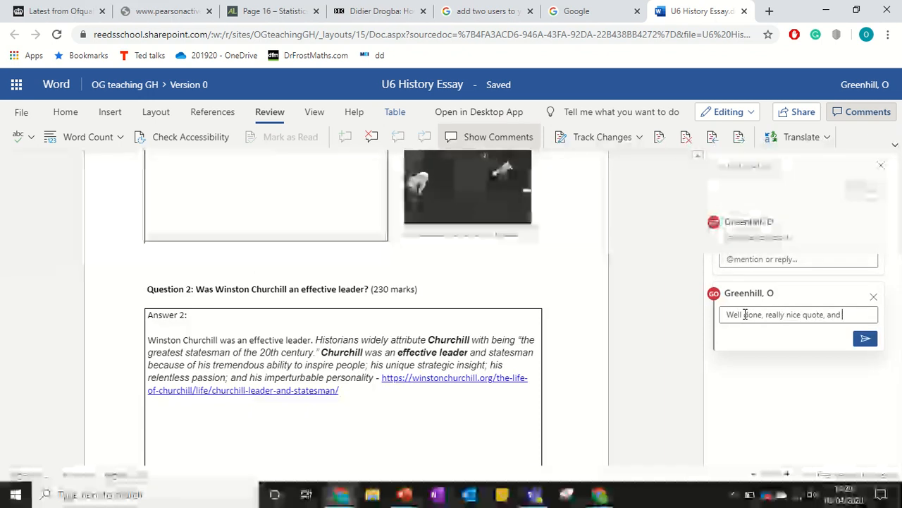
type(" and good use of references")
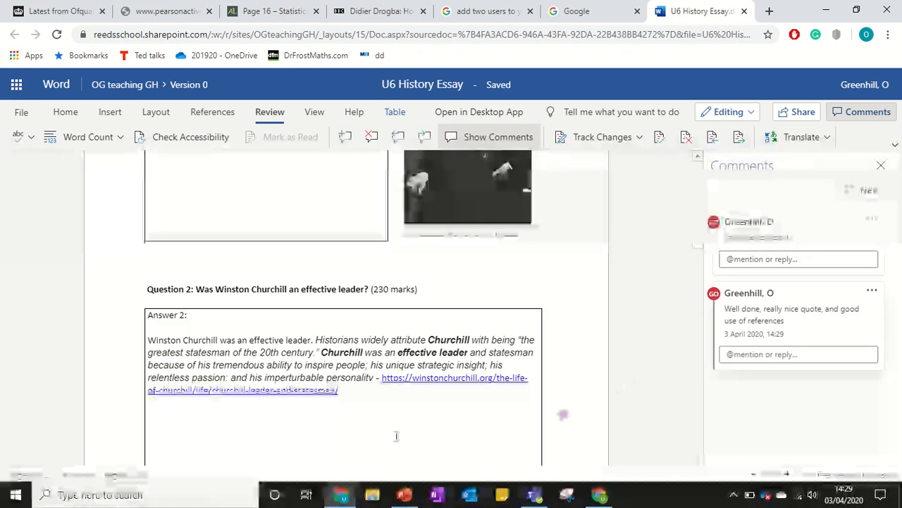
Step: Add the bold heading "Overall Feedback" below the Answer 2 text and select it
scroll(355, 435, "down", 1)
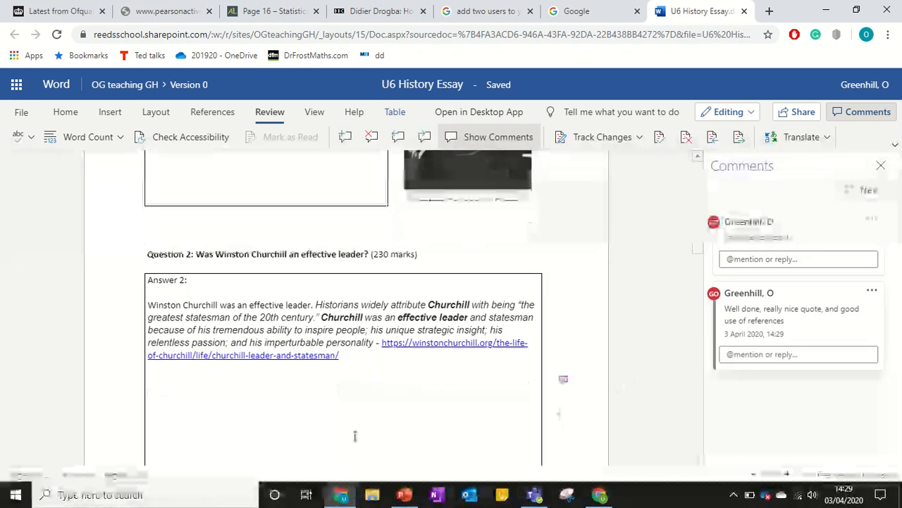
left_click(317, 366)
type("overall Feedback")
key("shift+Home")
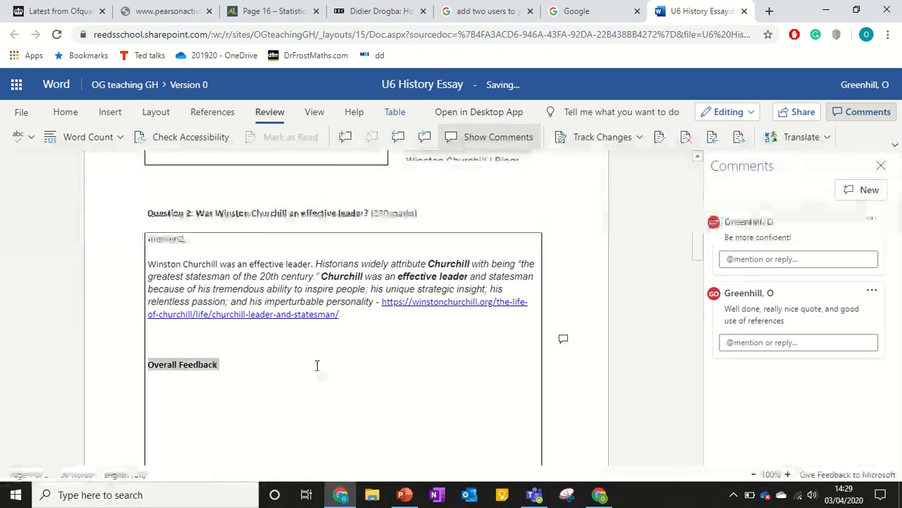
Step: Comment on "Overall Feedback" with praise and "Remember this is worth 230 marks, so you may want to add a bit more detail if possible."
left_click(344, 137)
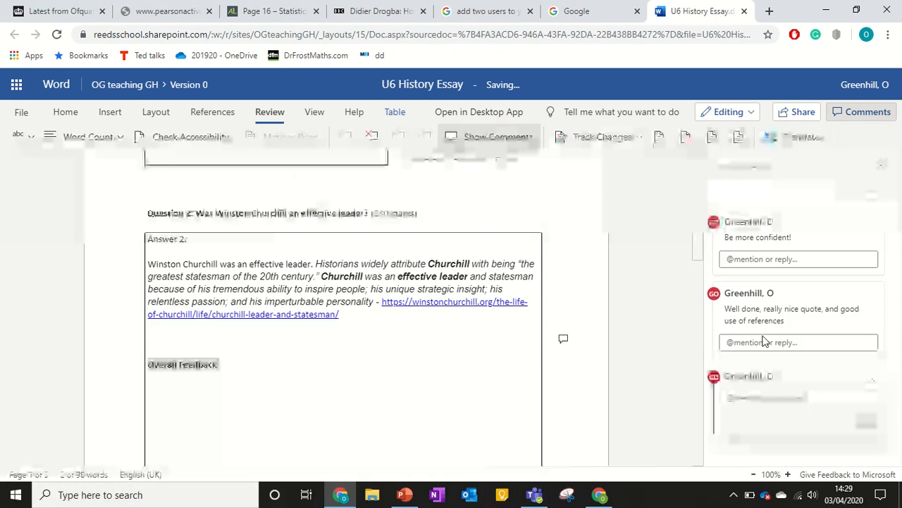
type("Overall wo")
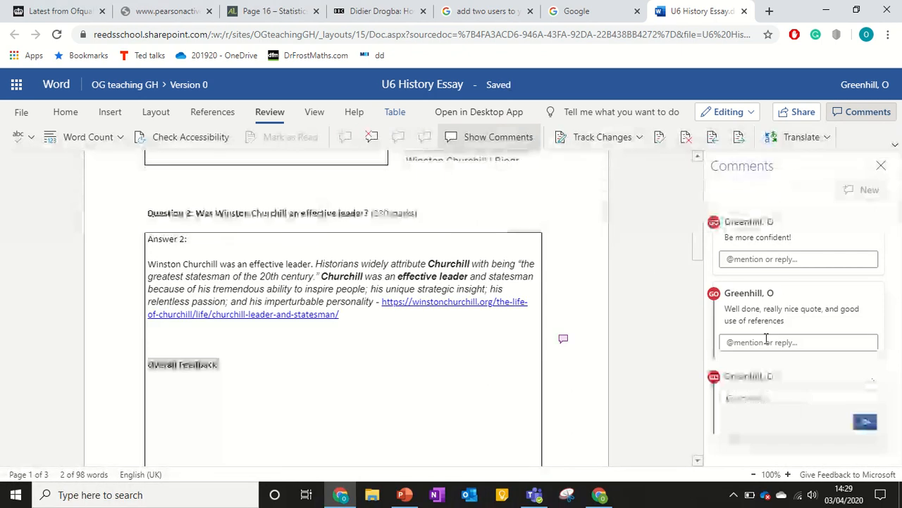
type(" essay")
type("tanding")
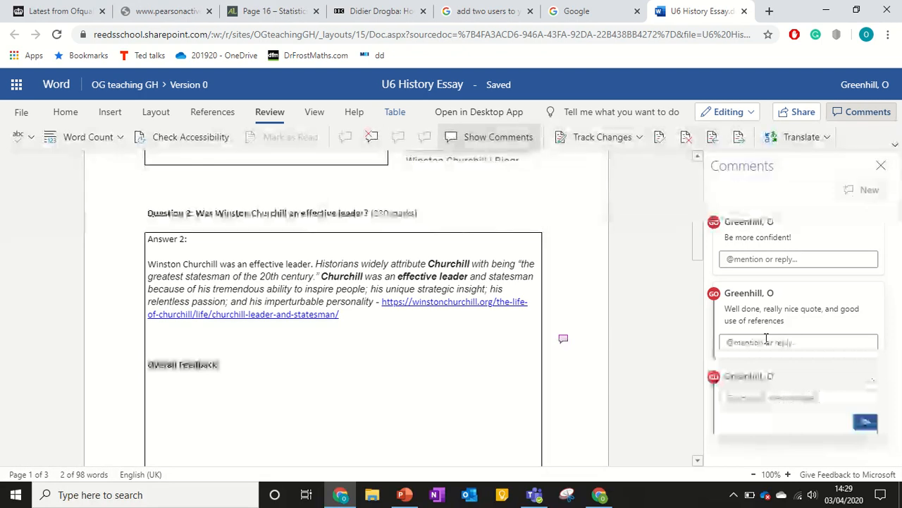
type("of the topictorical fact")
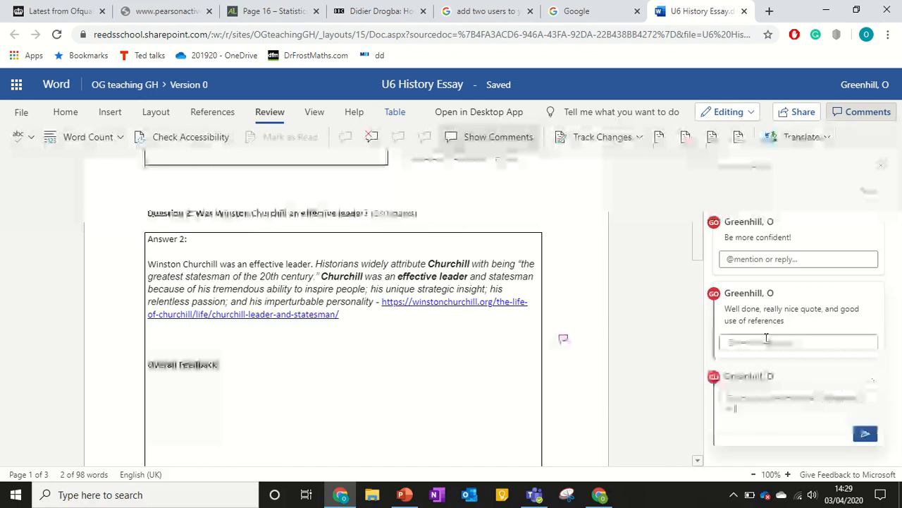
type("s and is relevant next")
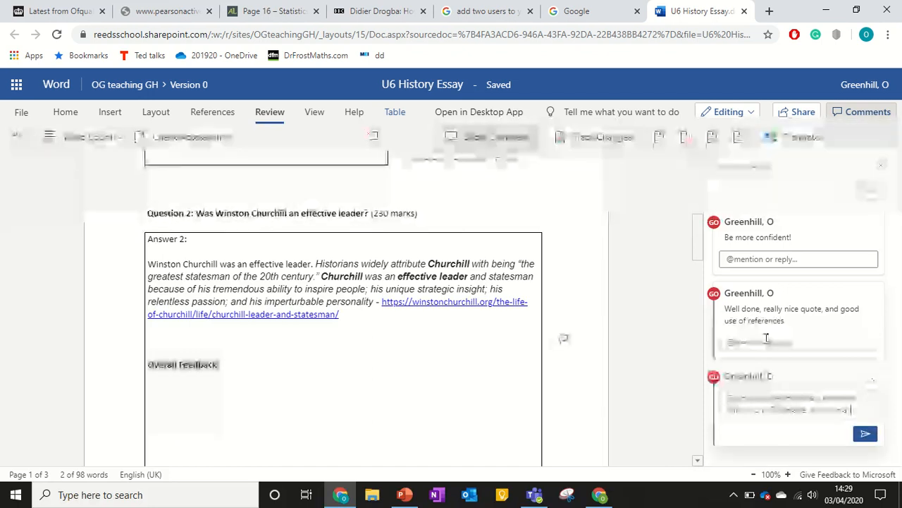
type("add a bit more")
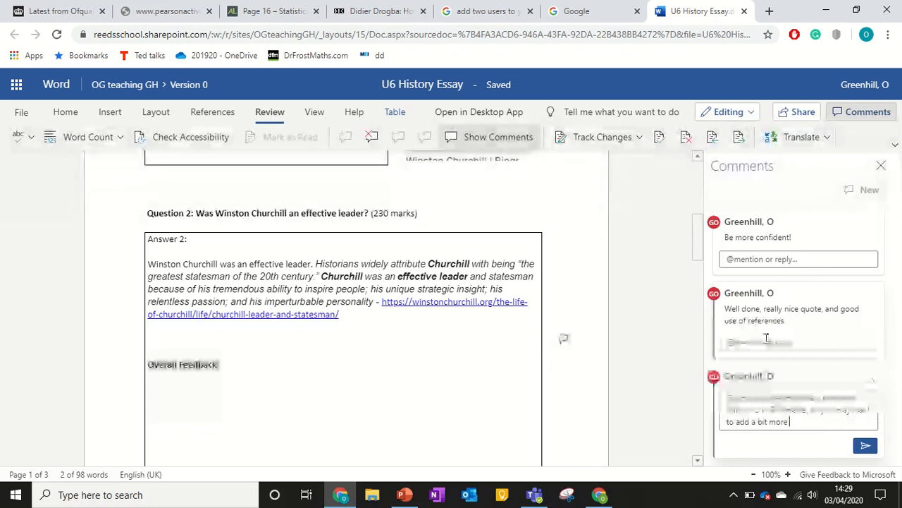
type(" detail if possi")
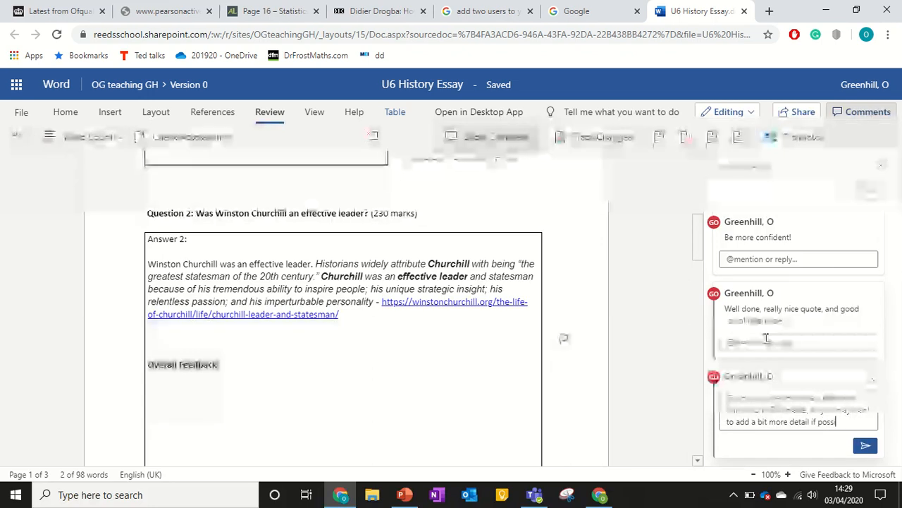
type("ble.")
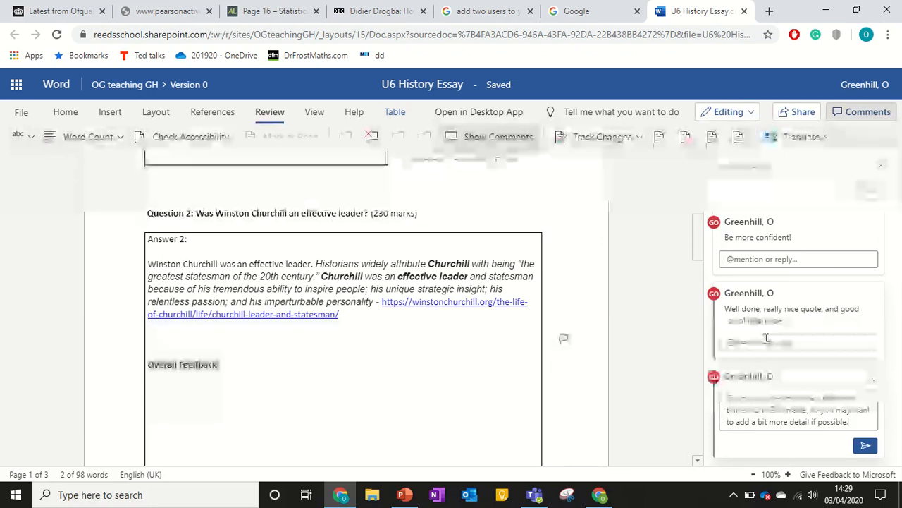
left_click(864, 444)
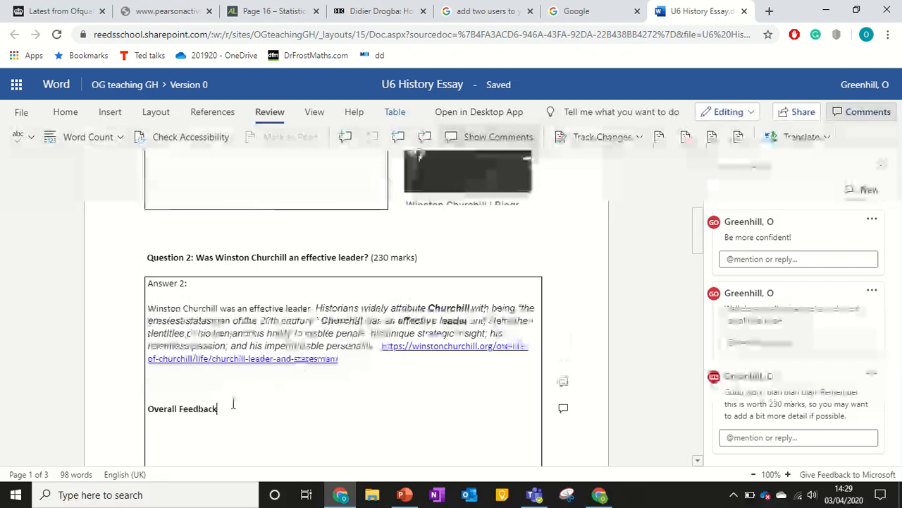
double_click(180, 408)
triple_click(179, 409)
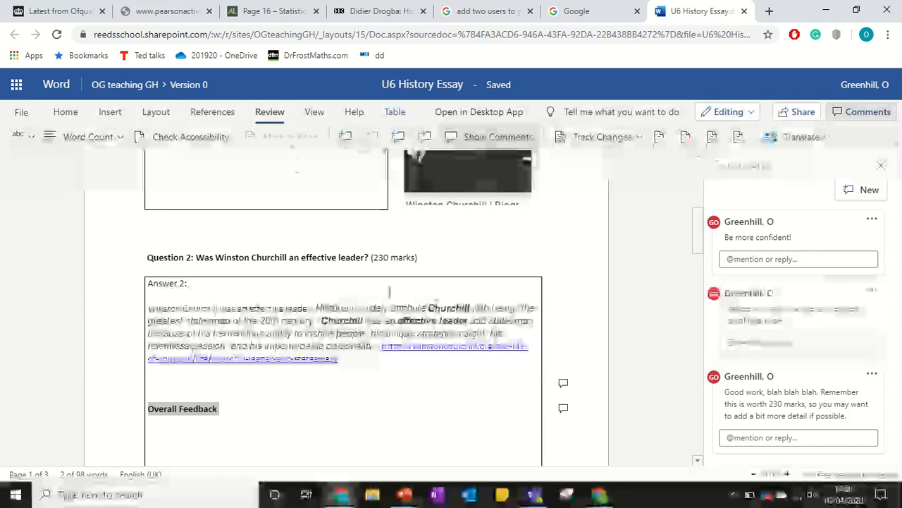
Step: Add the red text "Try to be more confident with your style of writing." on a new line below the Answer 1 text
scroll(390, 291, "up", 3)
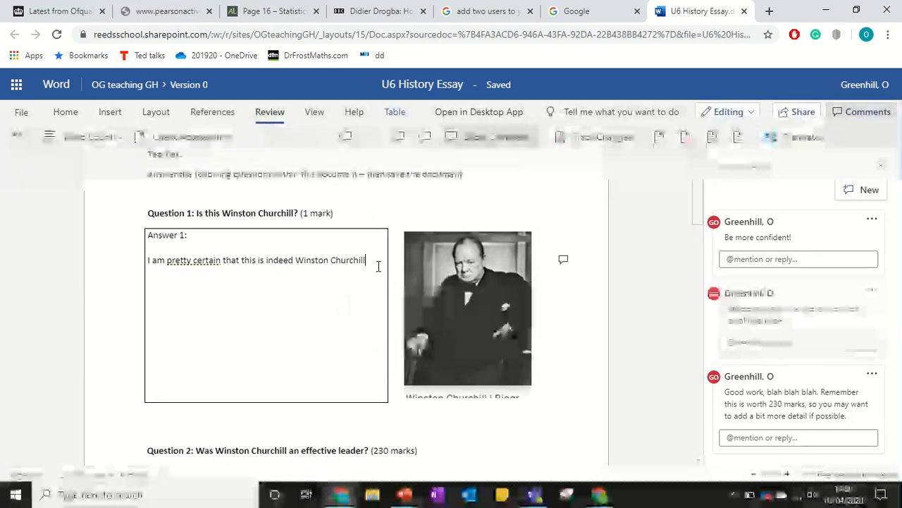
key("Return")
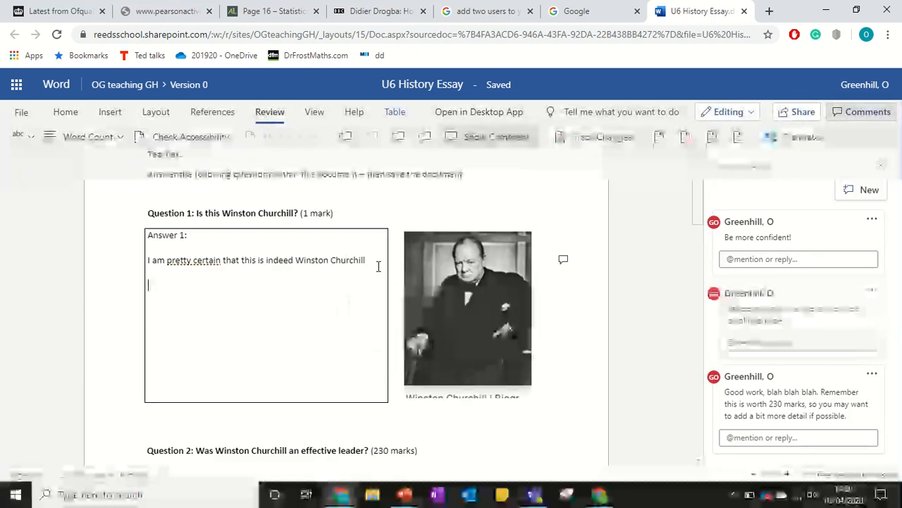
left_click(72, 117)
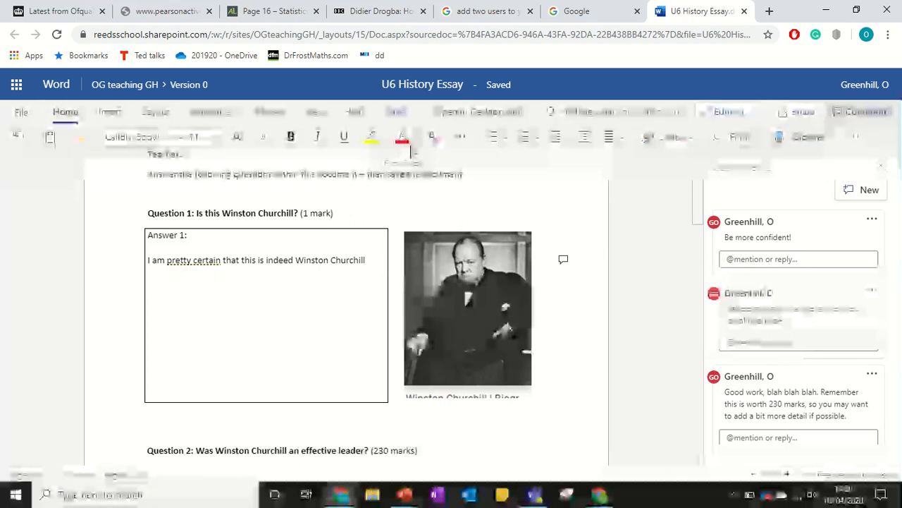
type("Try to be more confident in your a")
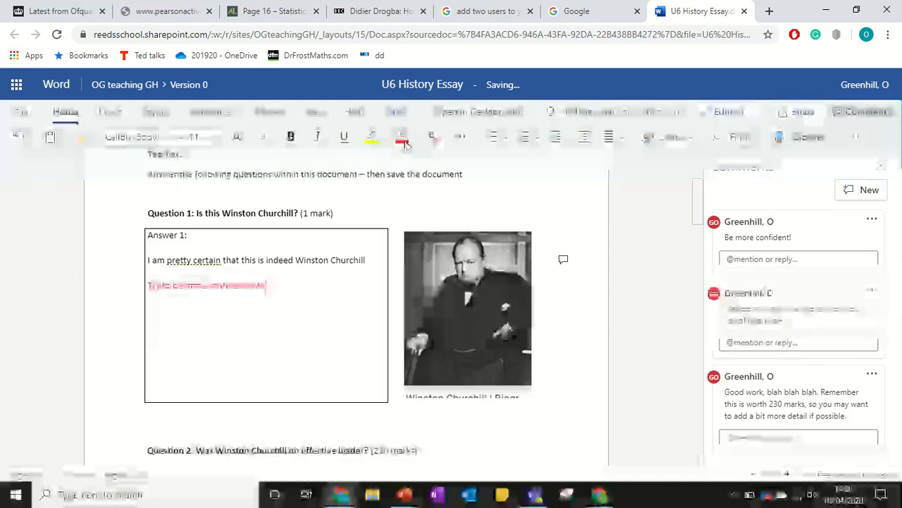
type("nswer (I think)")
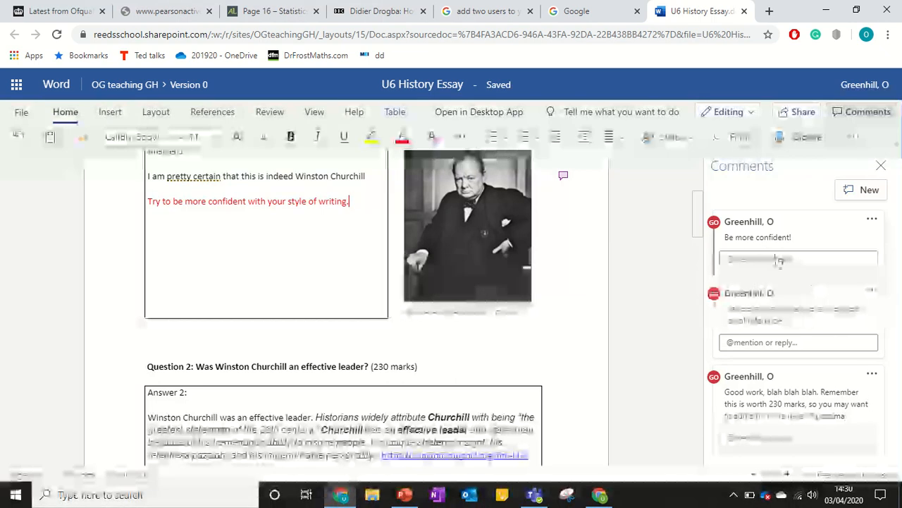
left_click(779, 260)
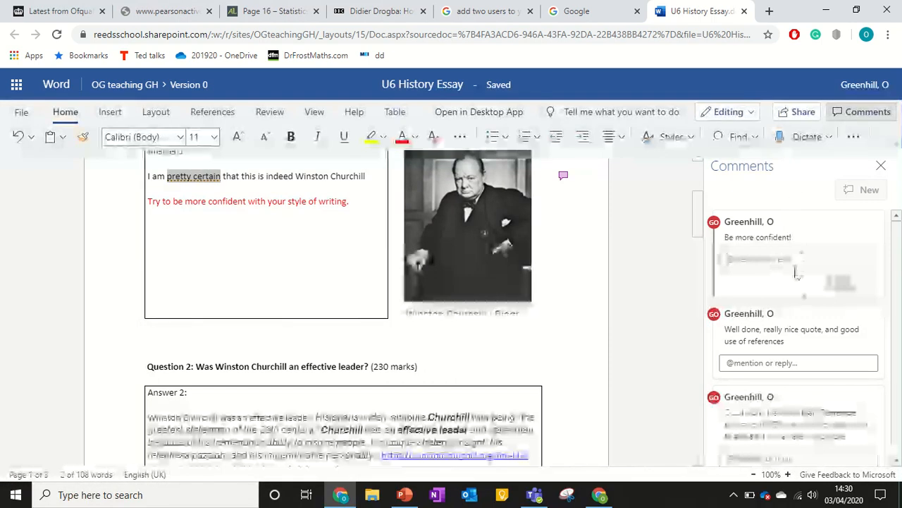
left_click(672, 314)
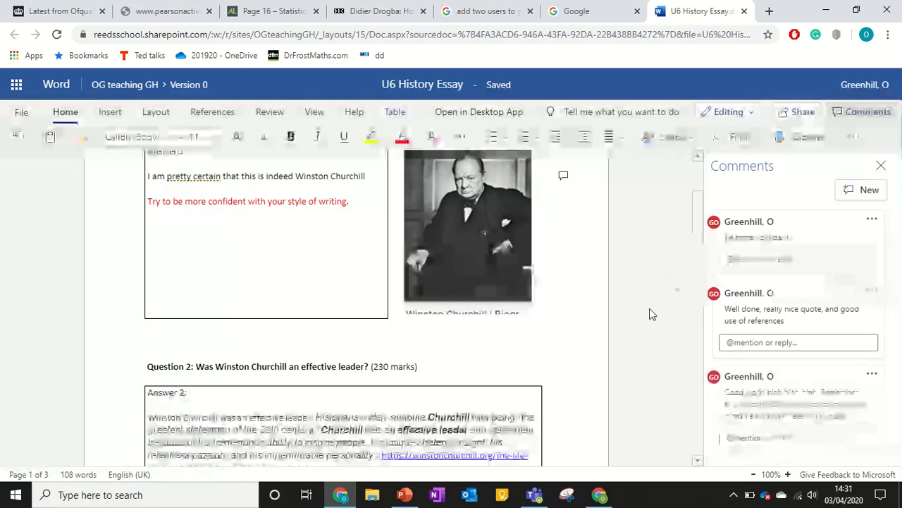
triple_click(246, 203)
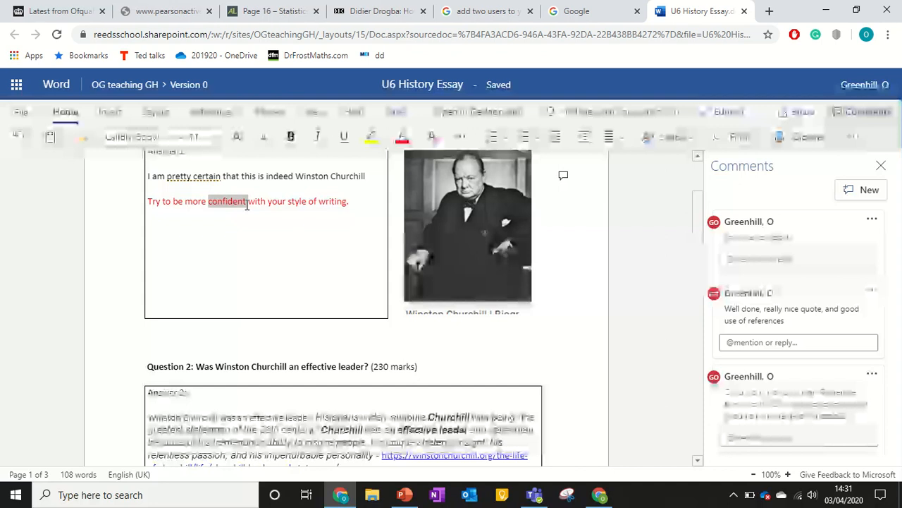
left_click(296, 226)
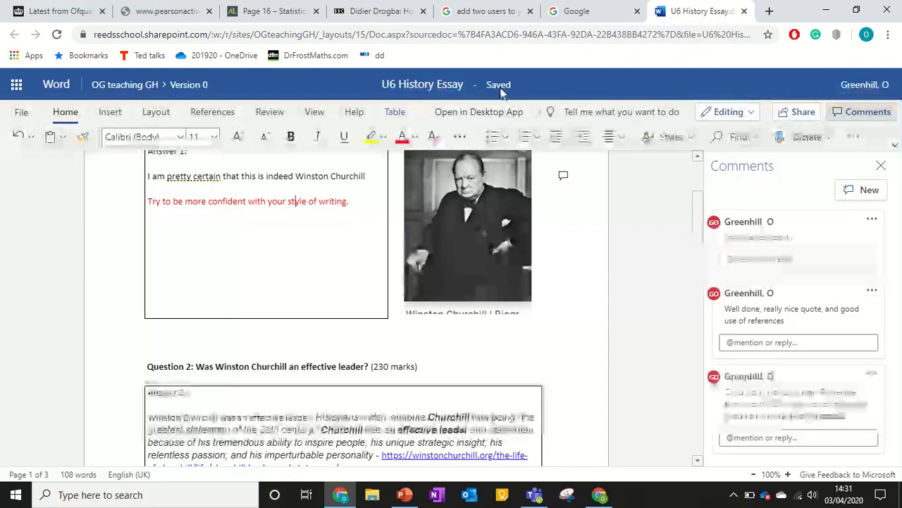
Step: Close the marked essay in the browser, switch to Teams, and reopen the student's handed-in work to load the updated document
left_click(745, 11)
left_click(535, 494)
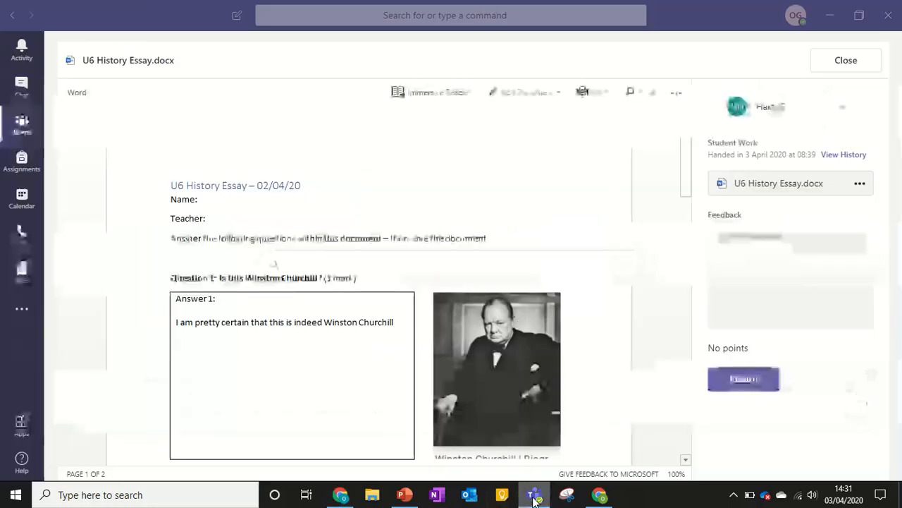
left_click(844, 61)
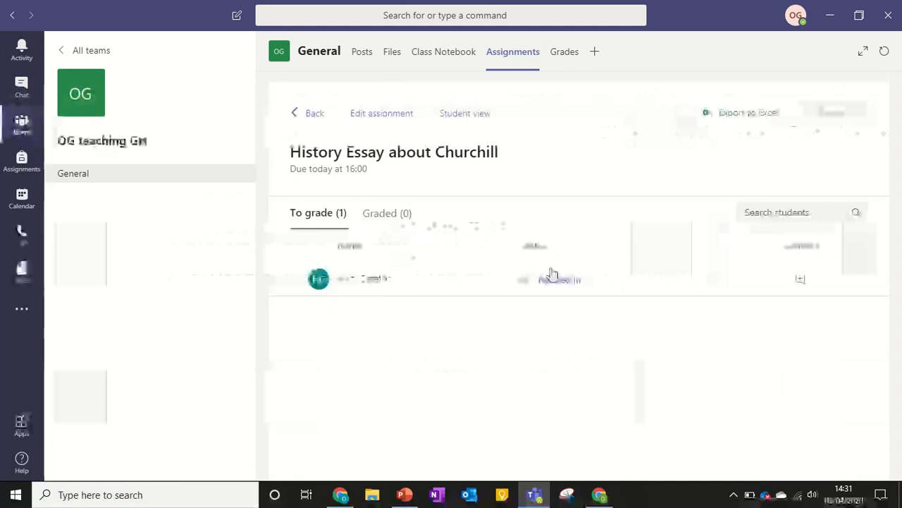
left_click(570, 281)
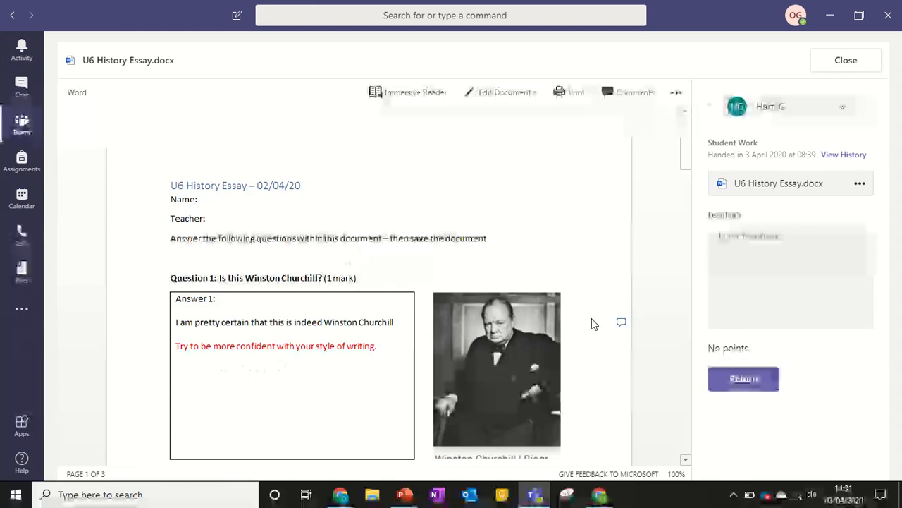
Step: Check the comments attached to "pretty certain" in Answer 1 and to the "Overall Feedback" heading in the submitted essay
left_click(621, 323)
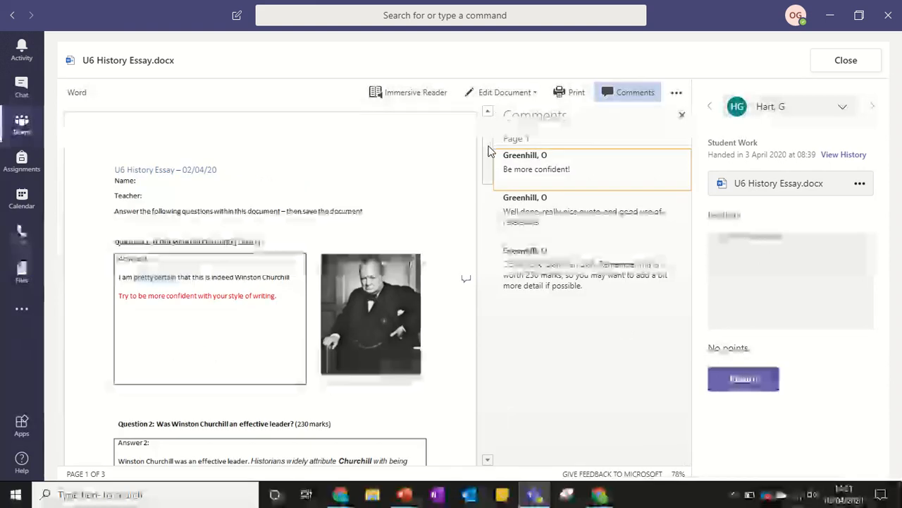
scroll(491, 169, "down", 1)
scroll(492, 169, "down", 2)
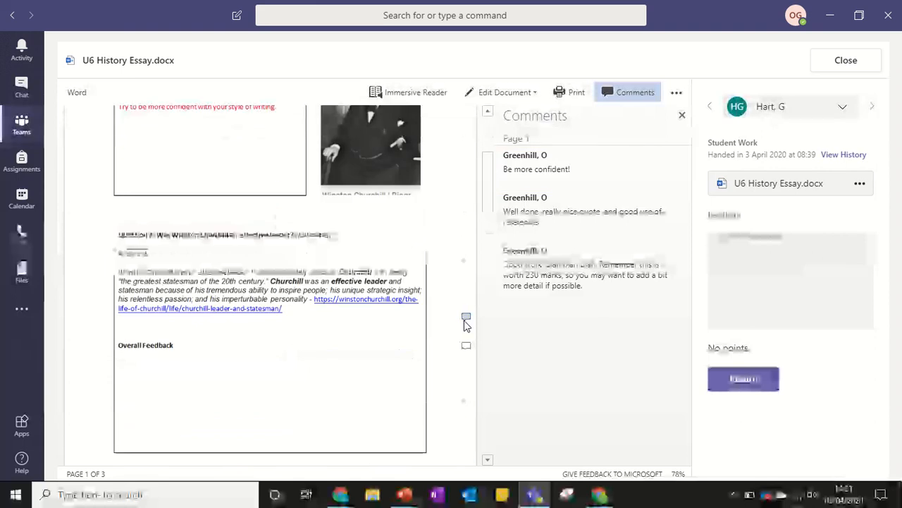
left_click(466, 348)
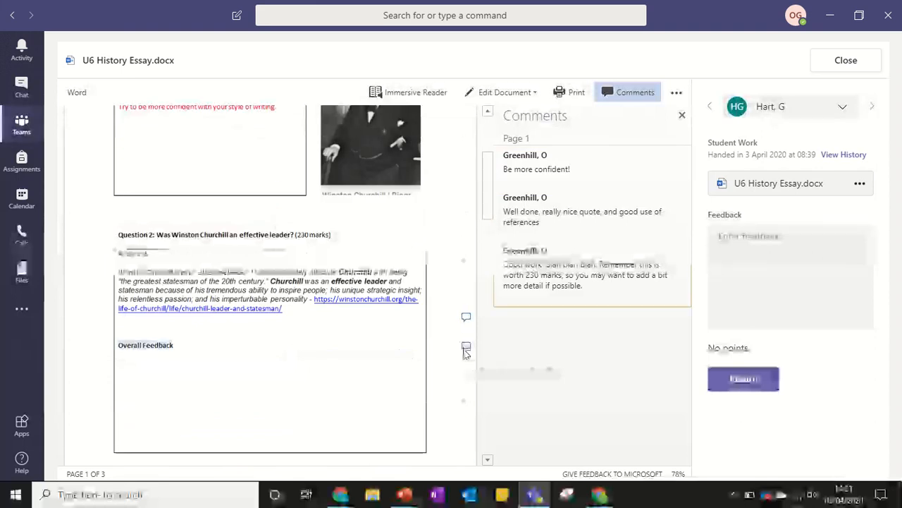
Step: Enter the assignment feedback "Really good work - please see detailed comments within the document." and return the work to the student
left_click(794, 261)
type("Well ")
type("good wor")
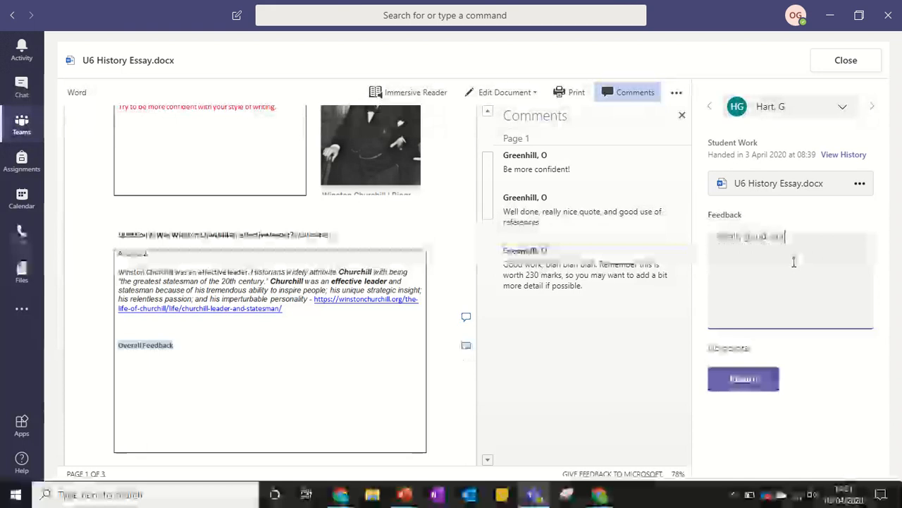
type("k - please see ")
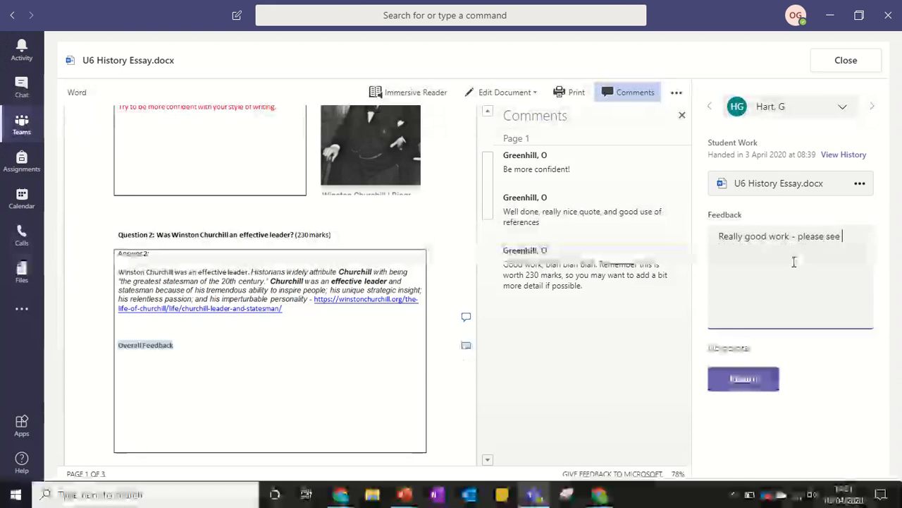
type("written comments")
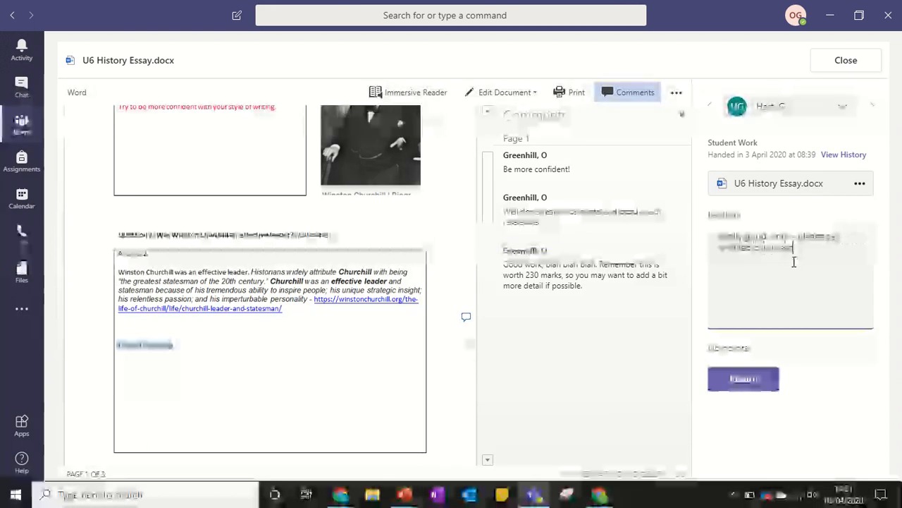
type(" within your document.")
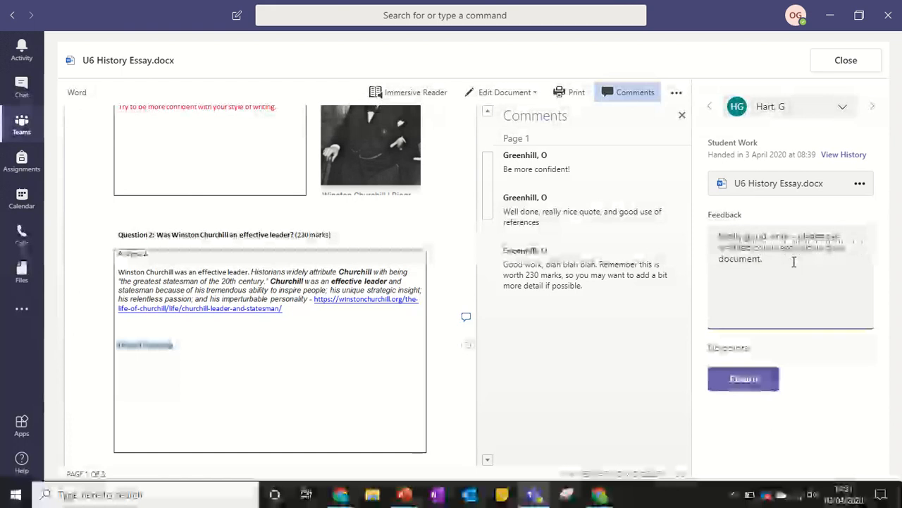
left_click_drag(794, 261, 709, 227)
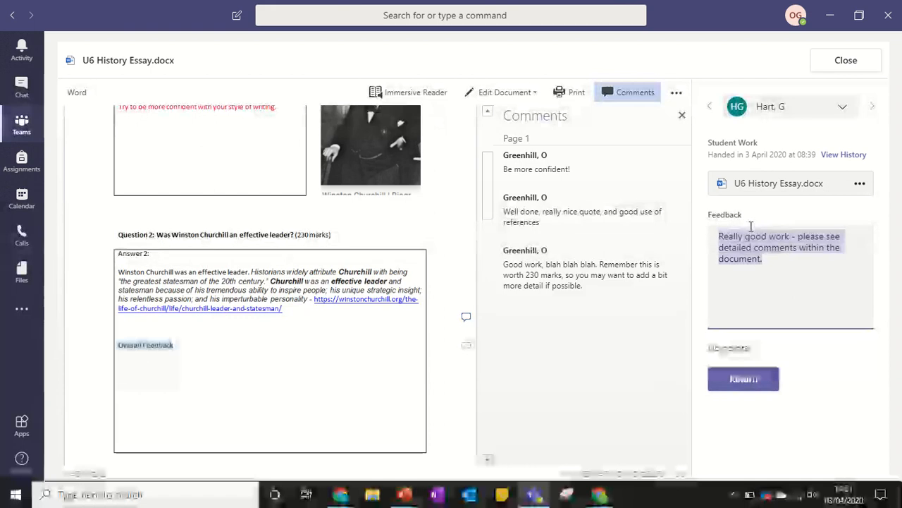
left_click(748, 387)
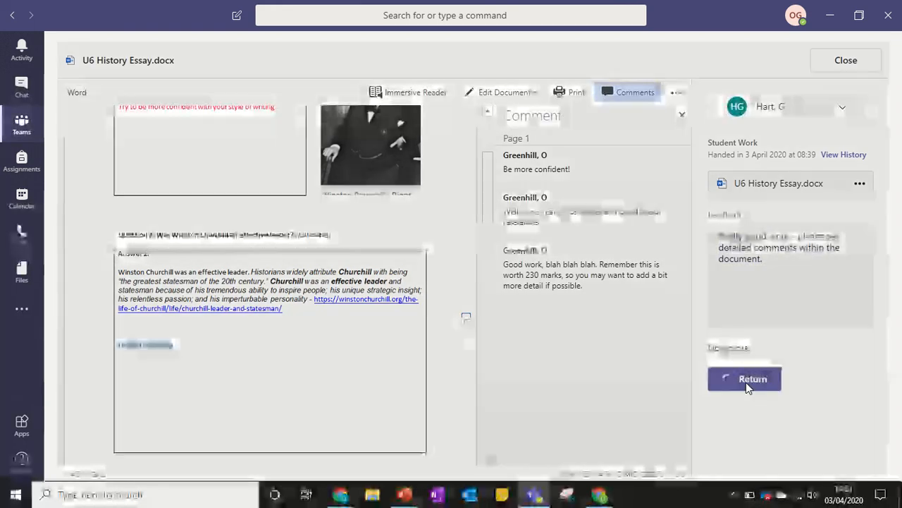